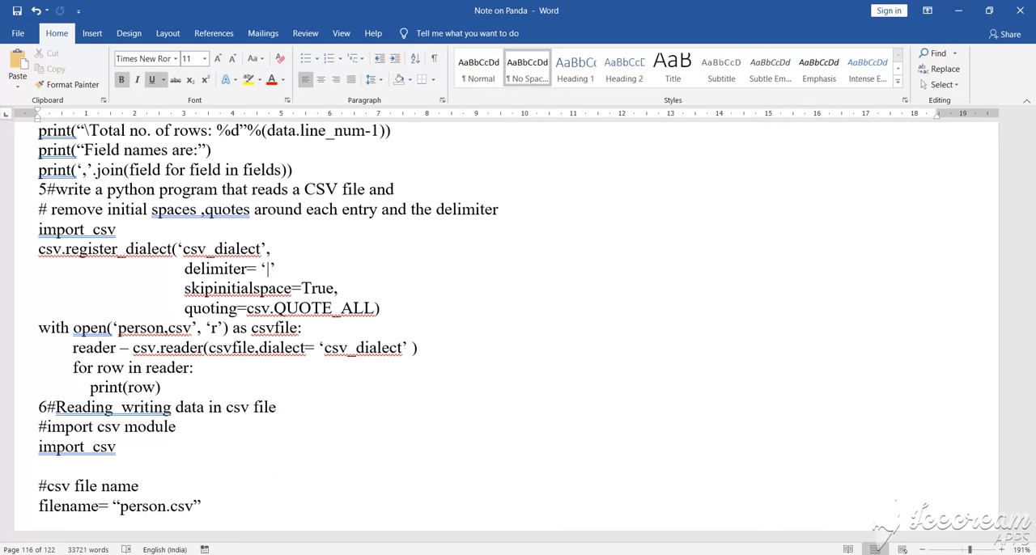
Step: Bring the 'RemoveInitialSpace in CSV' IDLE editor window to the front via the taskbar previews
click(877, 550)
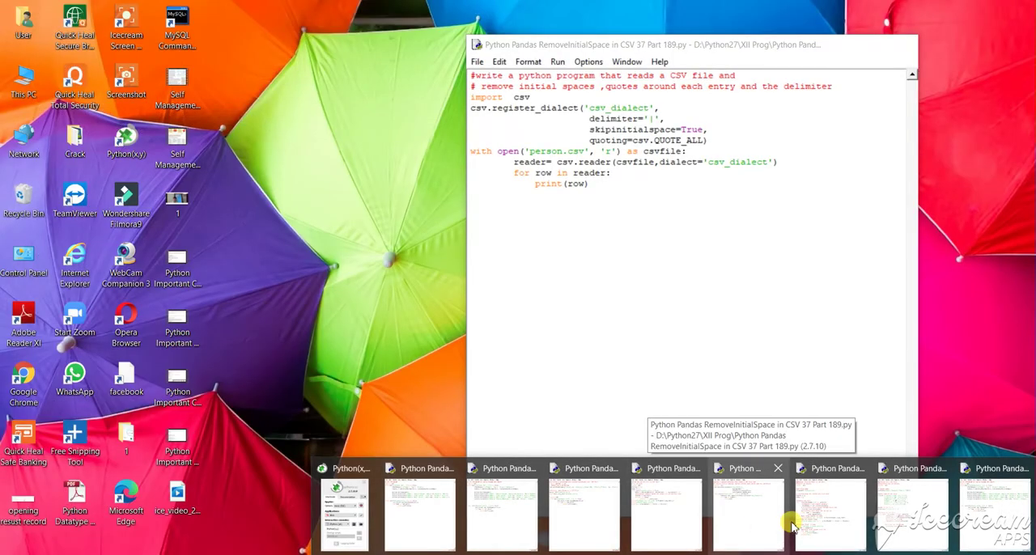
click(748, 514)
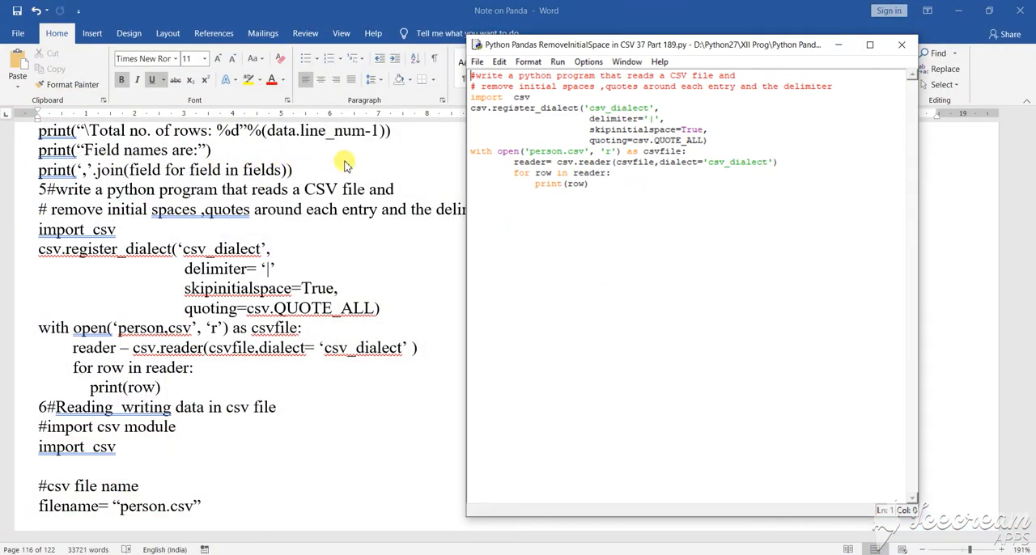
click(472, 75)
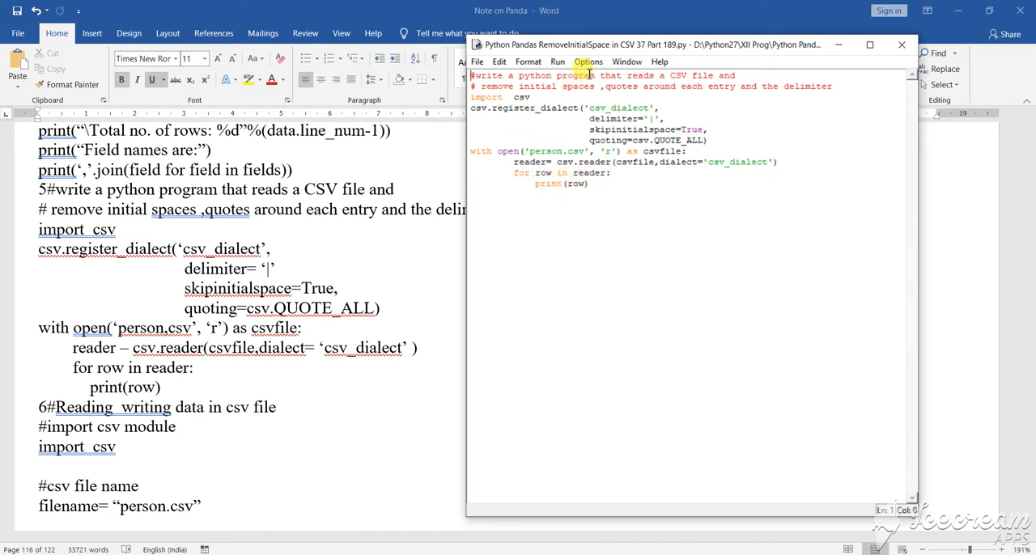
Step: Run the module so the shell prints person.csv rows with initial spaces stripped
click(558, 62)
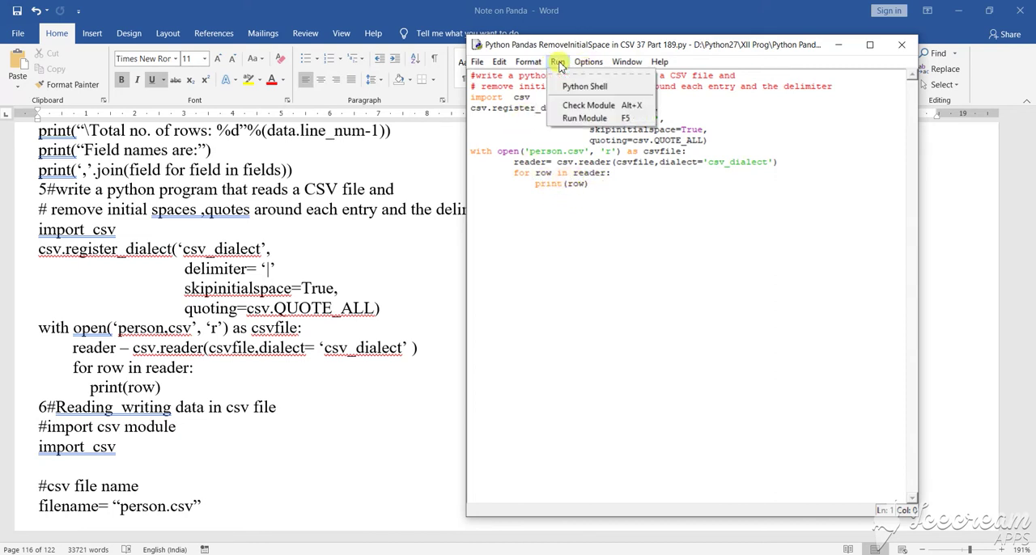
click(585, 118)
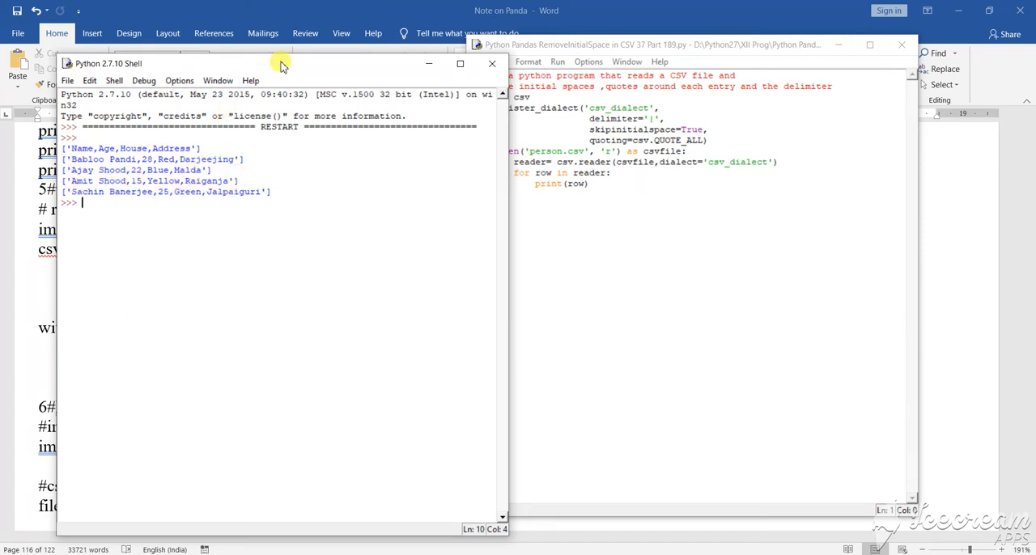
Step: Move the Python 2.7.10 Shell window to the lower right, below the script editor
drag(281, 65, 691, 212)
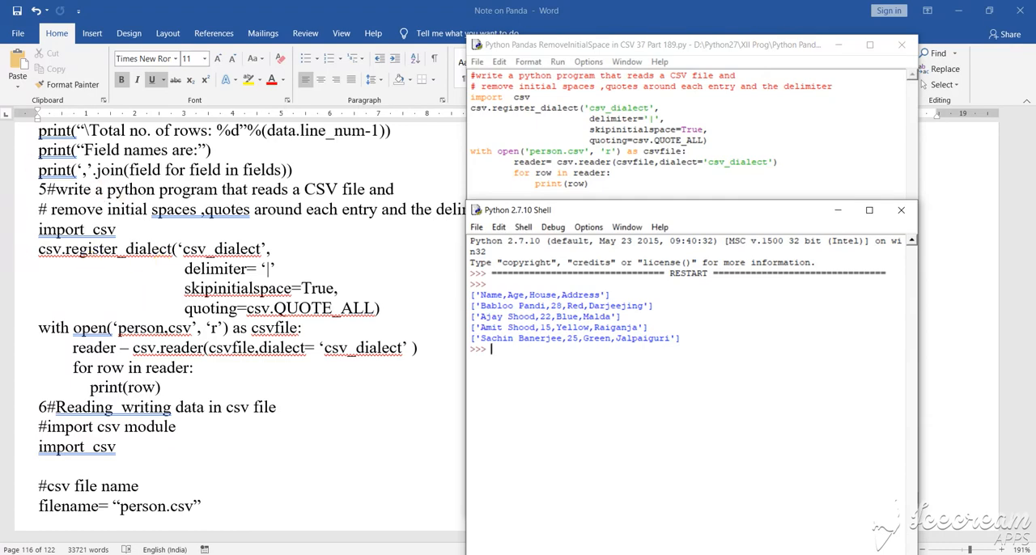
scroll(238, 232, up, 2)
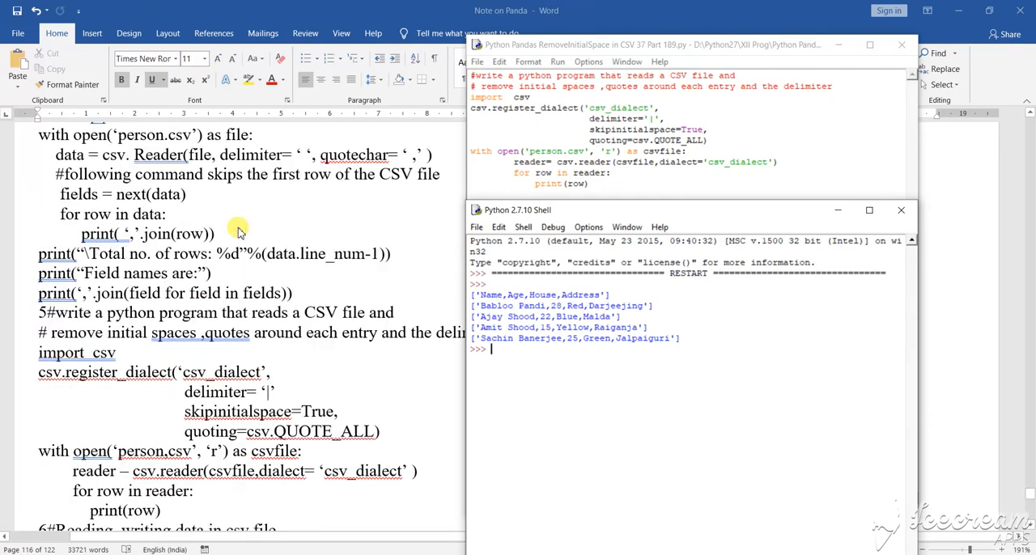
scroll(238, 232, up, 2)
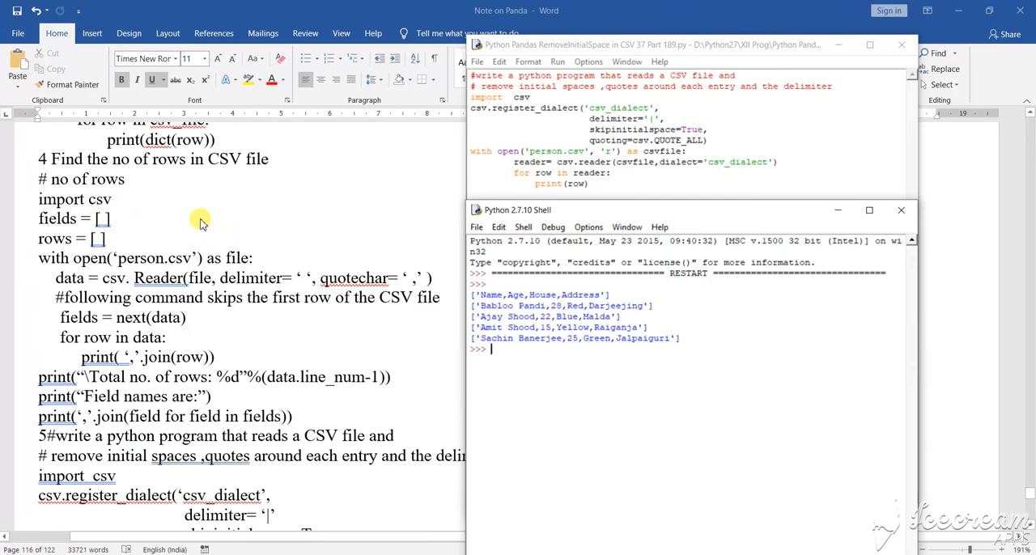
scroll(200, 222, up, 2)
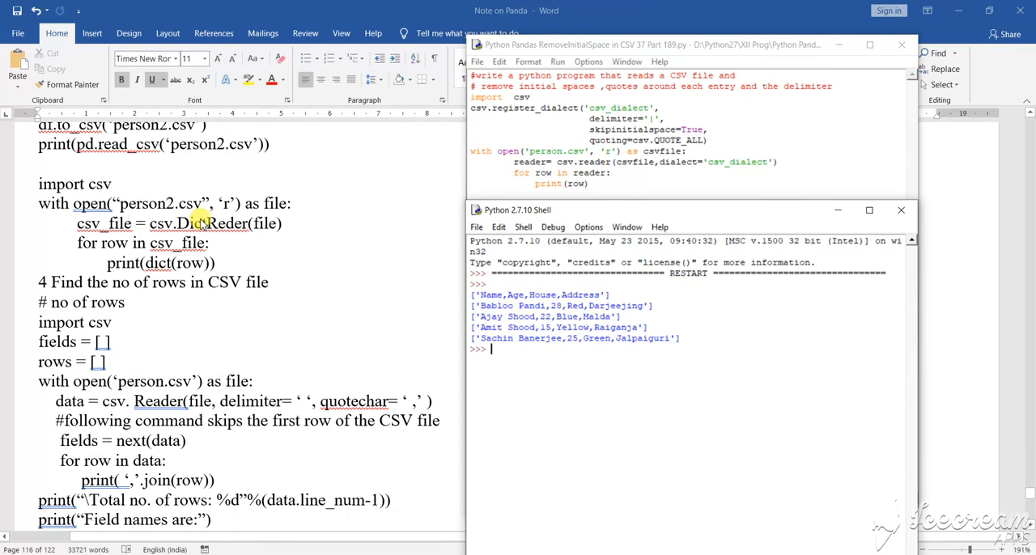
scroll(200, 222, up, 2)
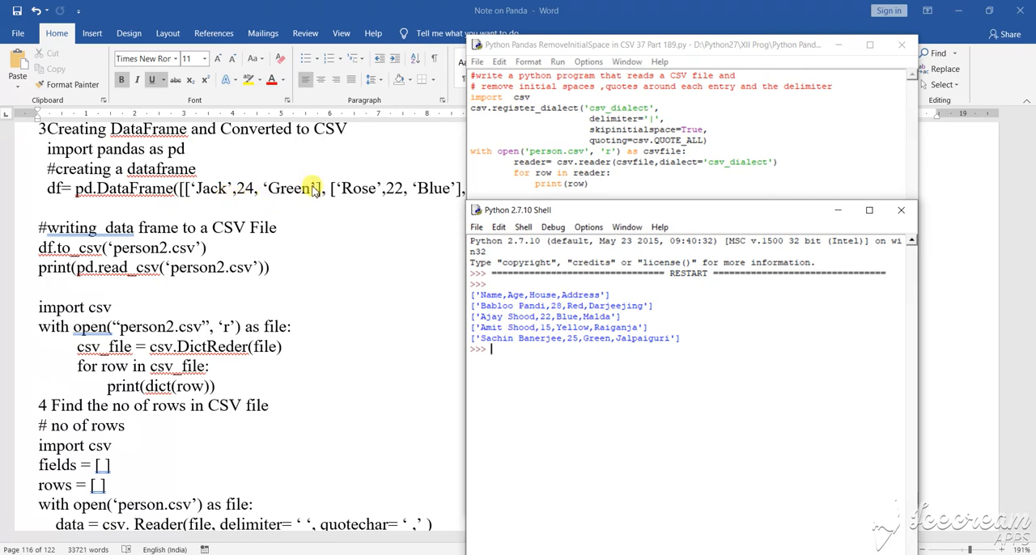
scroll(315, 190, down, 2)
scroll(315, 190, down, 2)
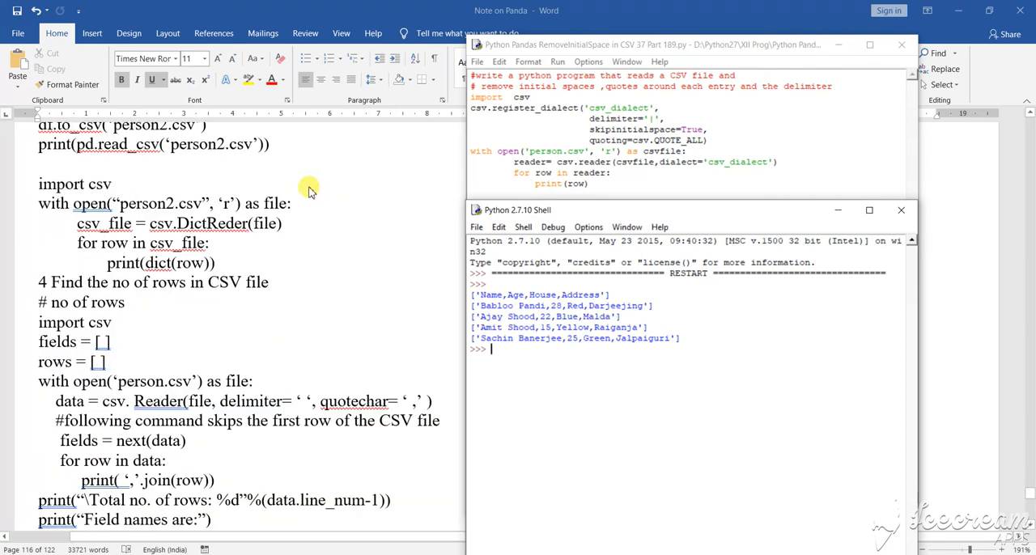
scroll(316, 189, down, 2)
scroll(309, 191, down, 2)
scroll(309, 191, down, 2)
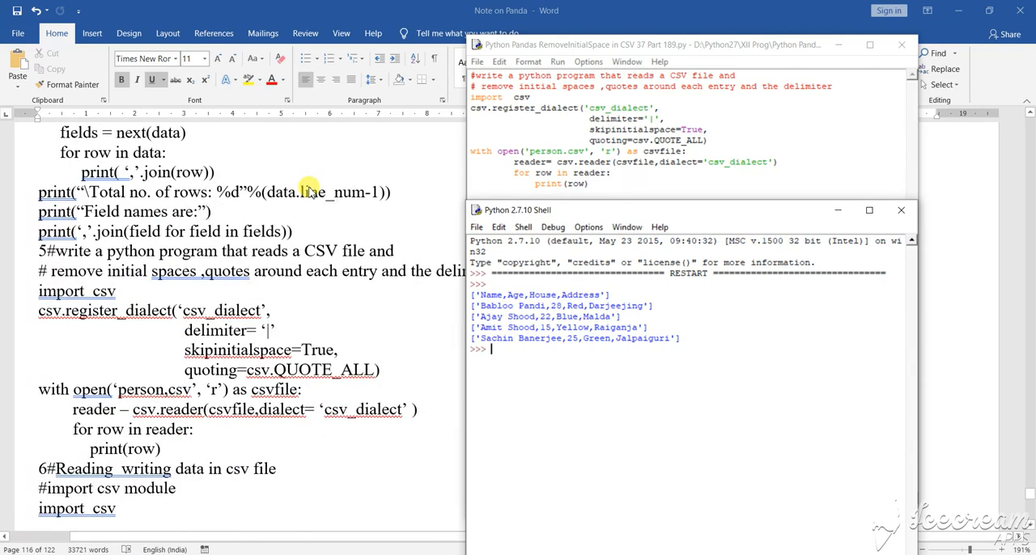
scroll(309, 191, down, 1)
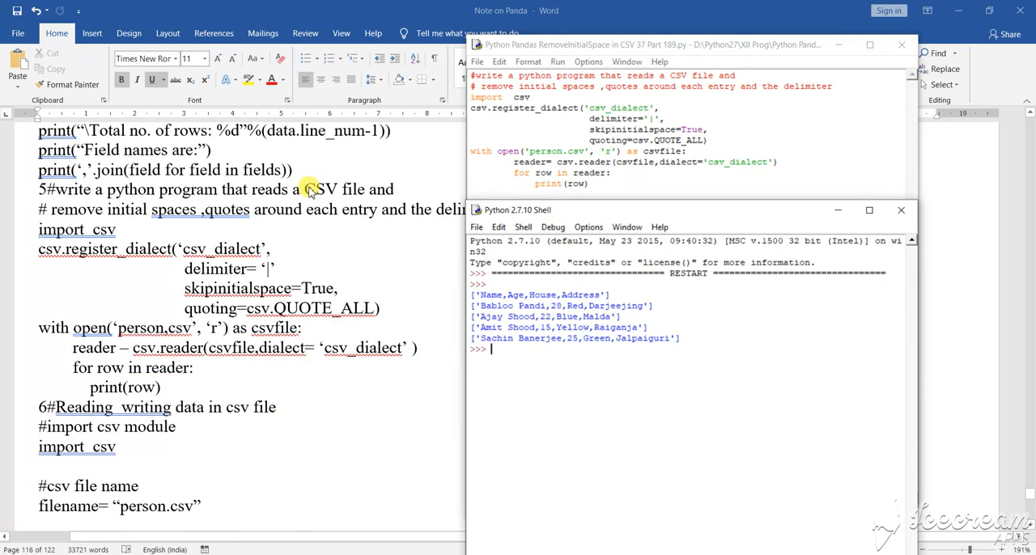